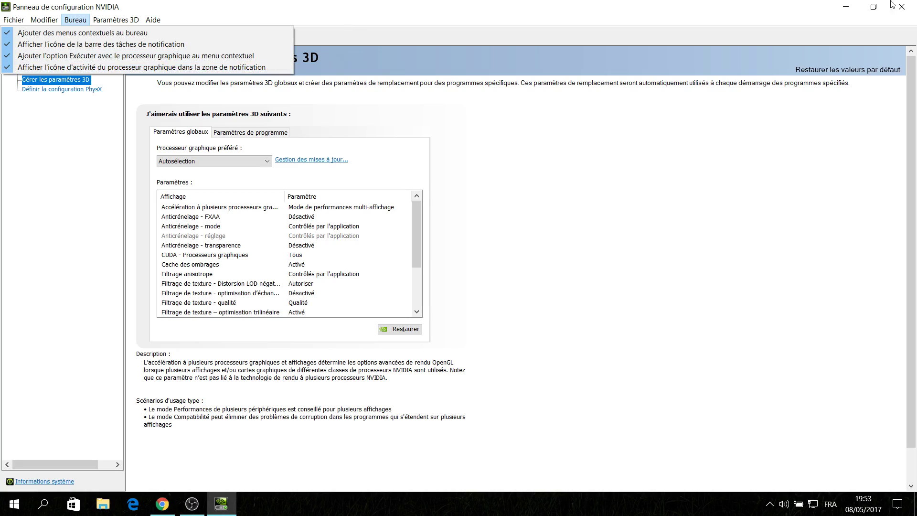
Step: Close the NVIDIA control panel and examine the graphics processor choices for running the OBS Studio desktop shortcut
click(782, 106)
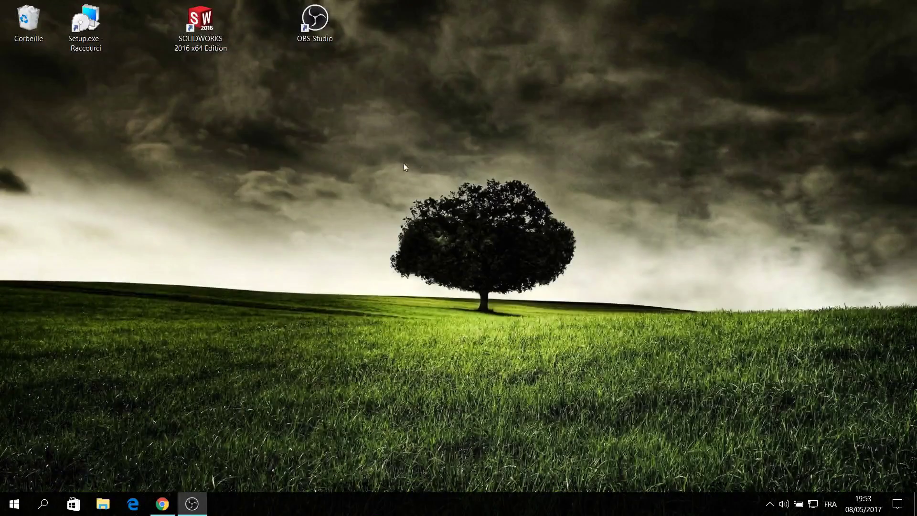
click(329, 19)
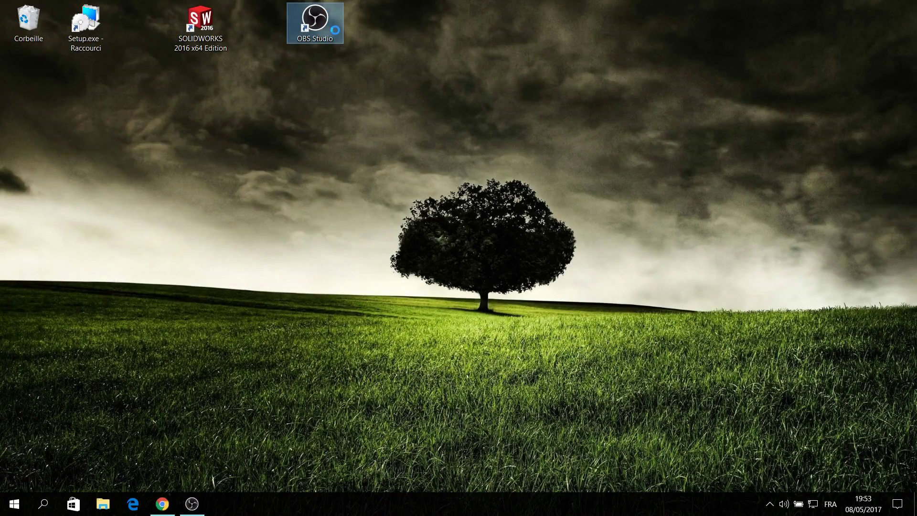
right_click(330, 22)
mouse_move(230, 45)
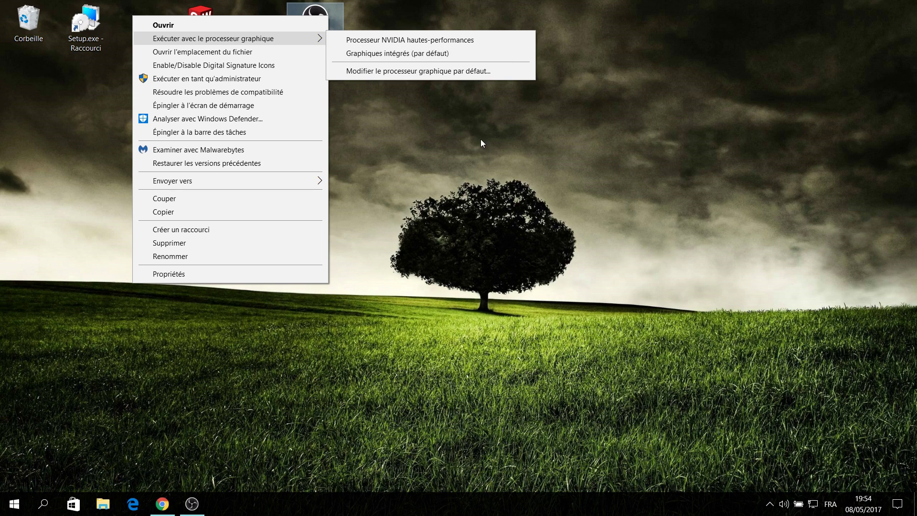
click(369, 15)
Step: Launch OBS Studio and switch to the TUTO scene
double_click(336, 21)
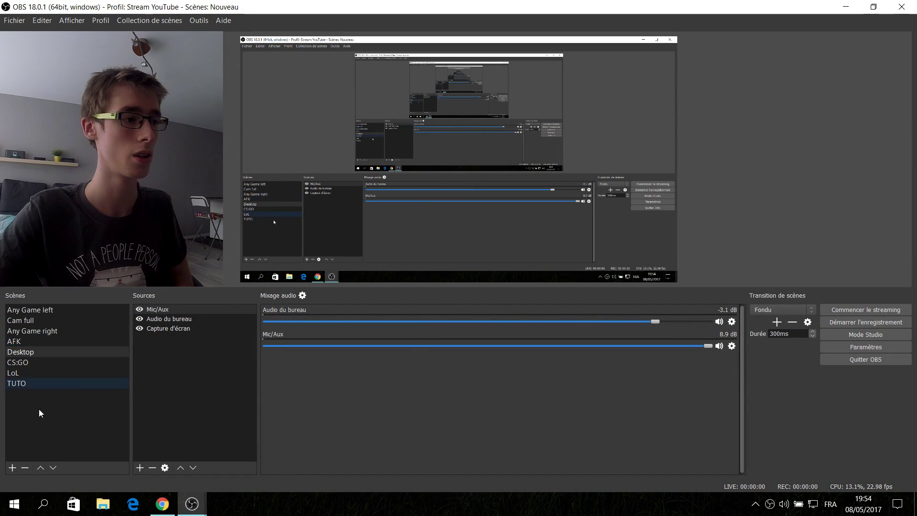
click(28, 387)
click(29, 388)
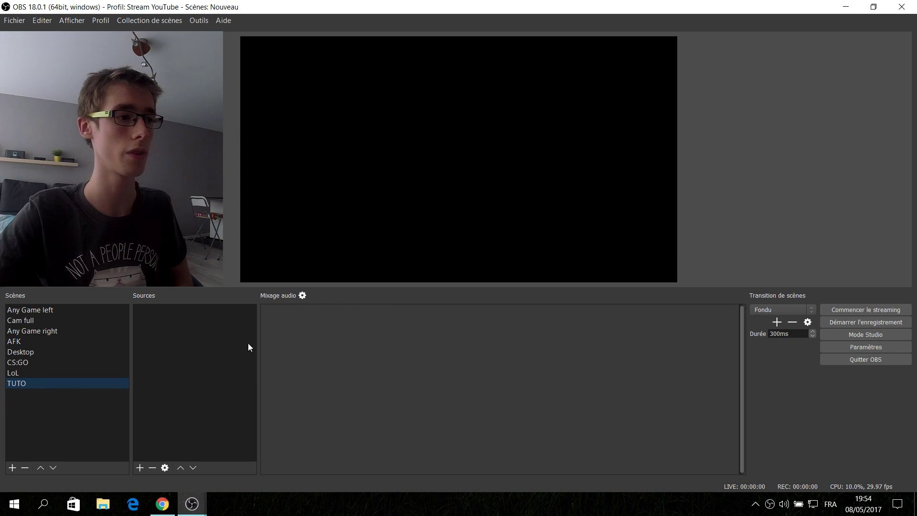
Step: Add the existing Capture d'écran source to the TUTO scene and disable the preview
click(140, 468)
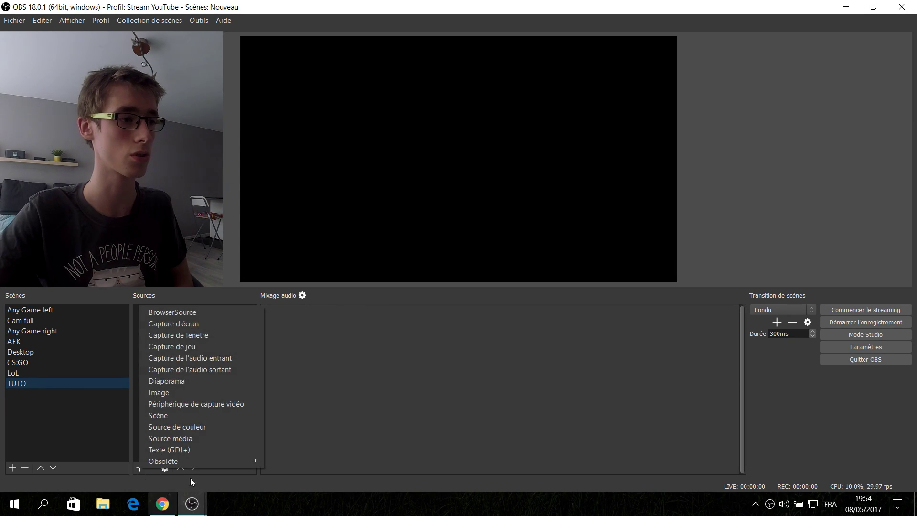
click(199, 323)
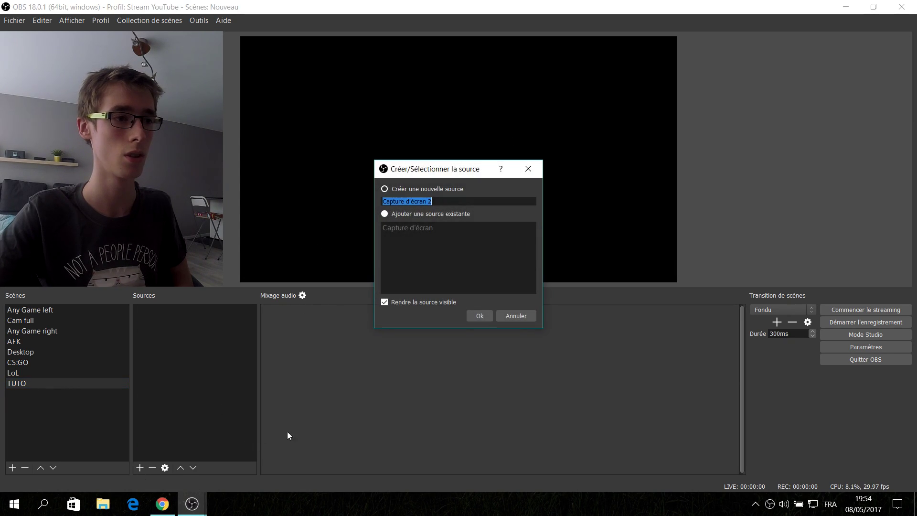
click(411, 215)
click(409, 228)
click(474, 315)
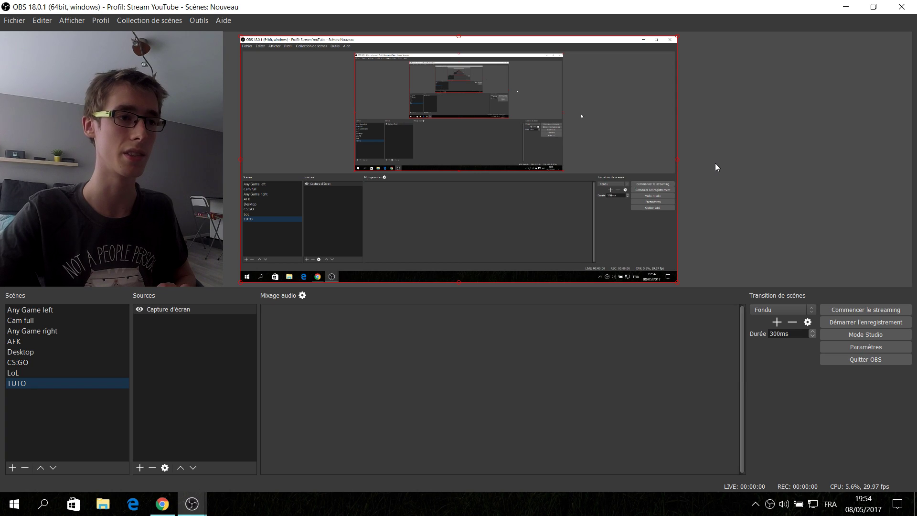
right_click(421, 122)
click(467, 128)
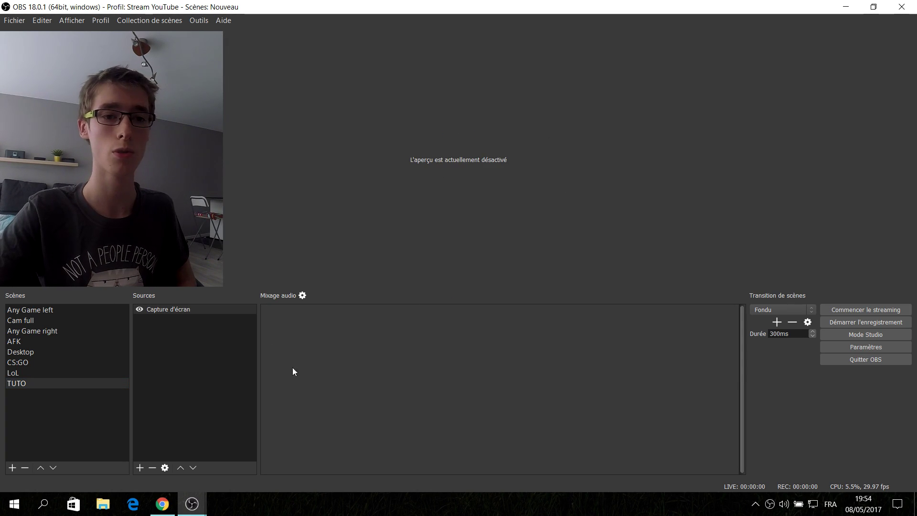
Step: Review the desktop and microphone device assignments in the audio settings
click(886, 349)
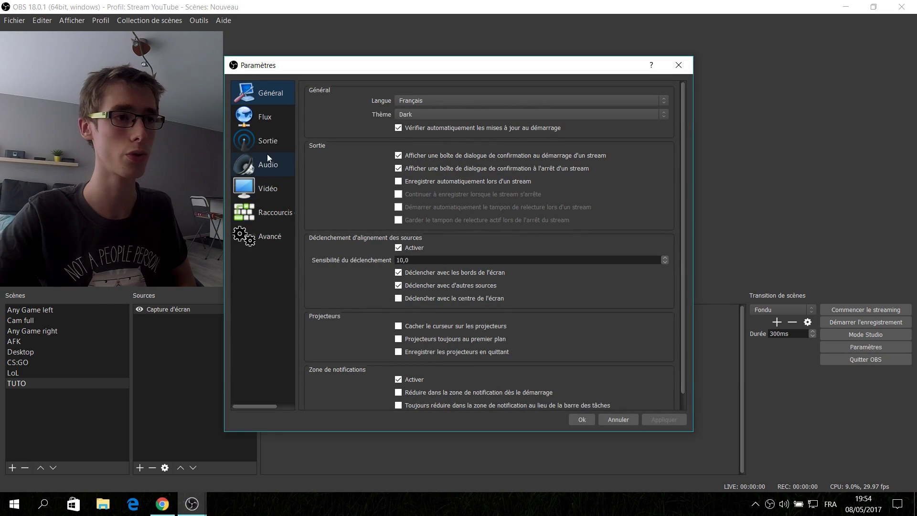
click(268, 166)
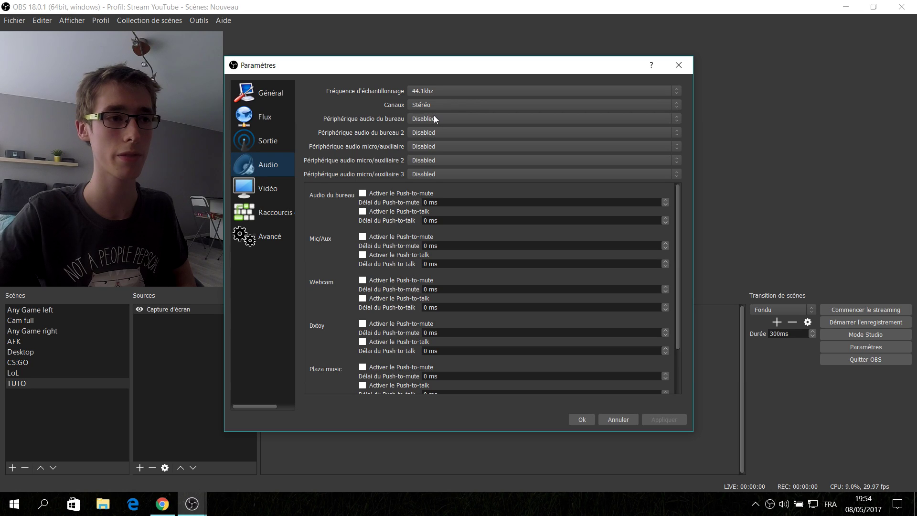
click(578, 419)
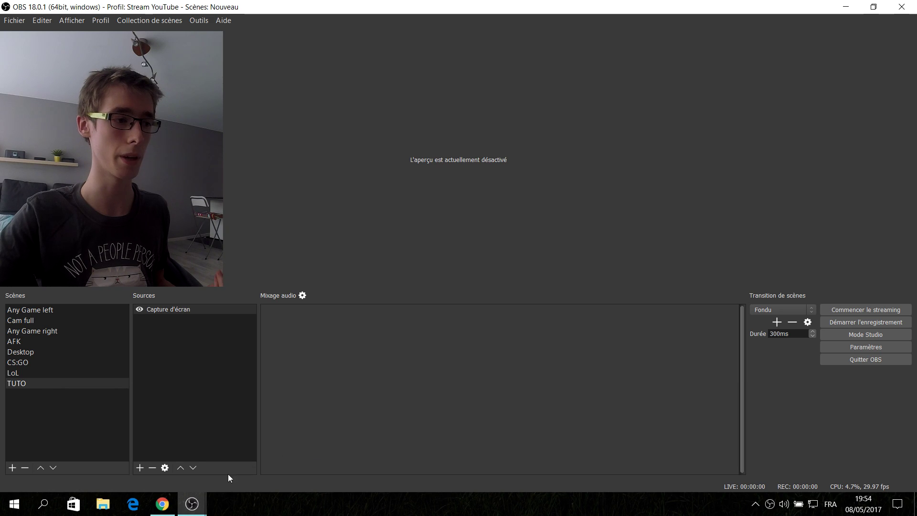
Step: Add the existing Mic/Aux audio input capture to the TUTO scene
click(142, 468)
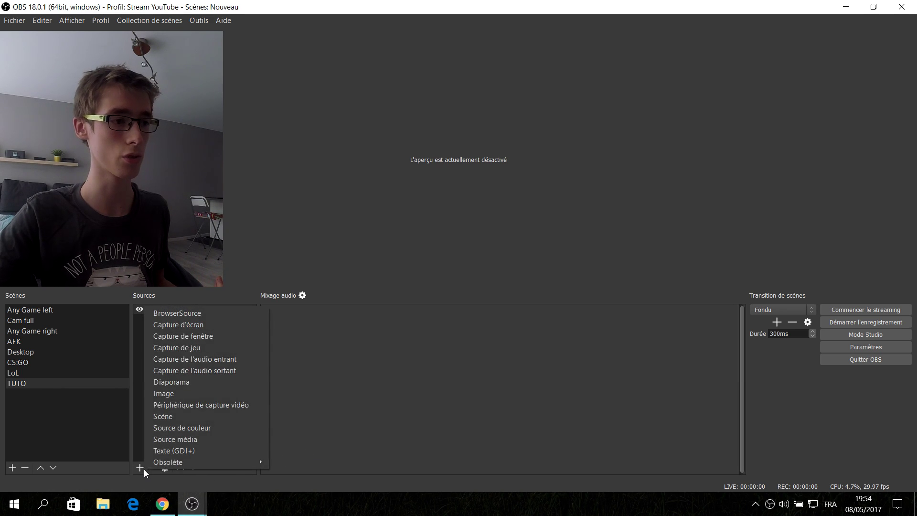
click(221, 360)
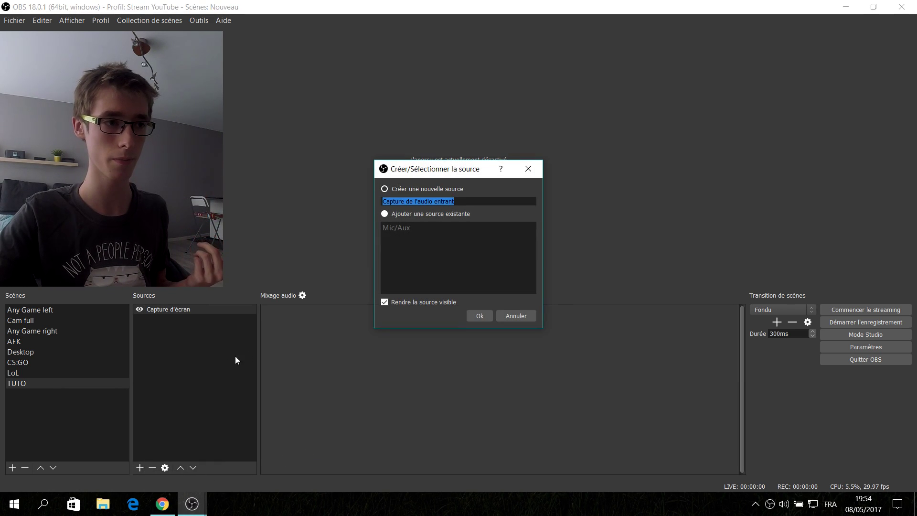
click(388, 217)
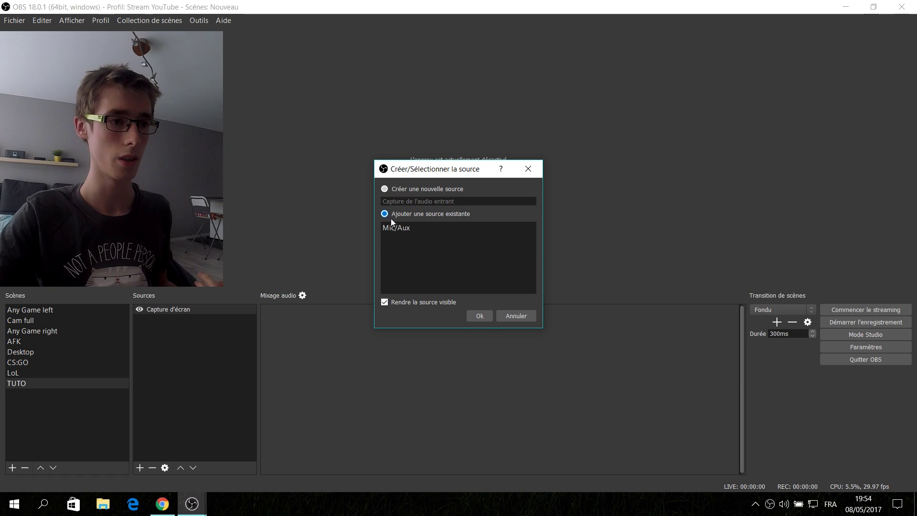
click(484, 314)
Step: Add the existing Audio du bureau audio output capture to the TUTO scene
click(142, 467)
click(206, 370)
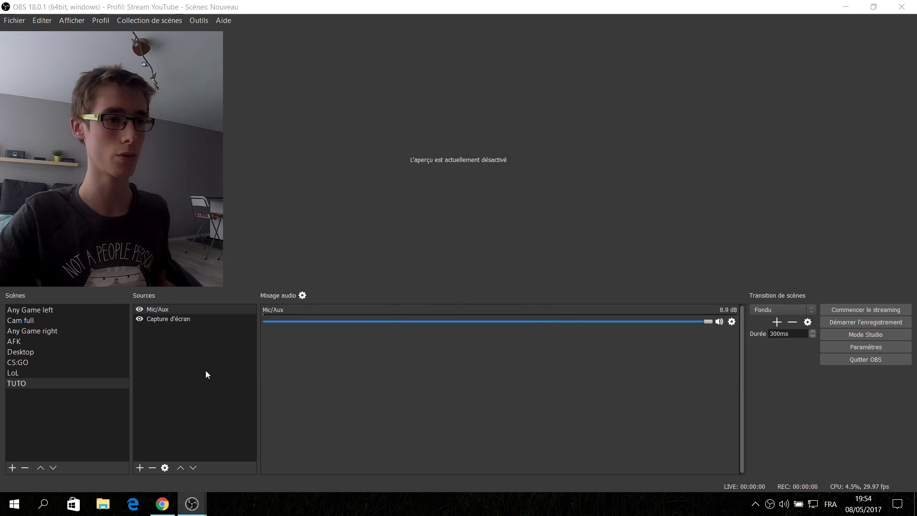
click(414, 225)
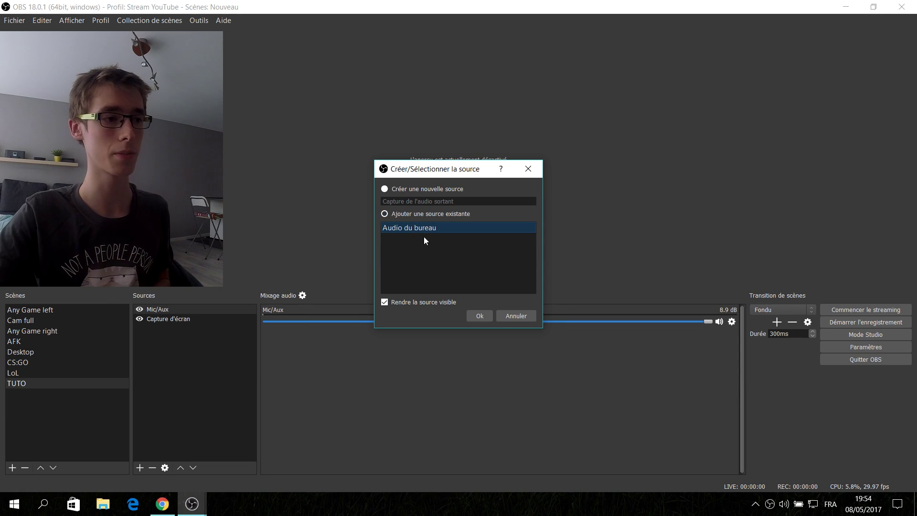
click(478, 315)
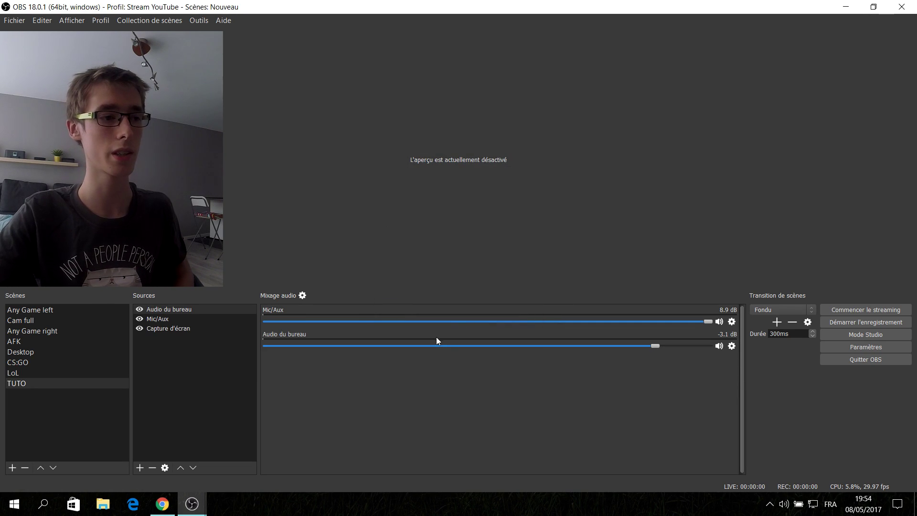
Step: Review the advanced audio properties of the sources and the resolution and frame rate in the video settings
click(302, 295)
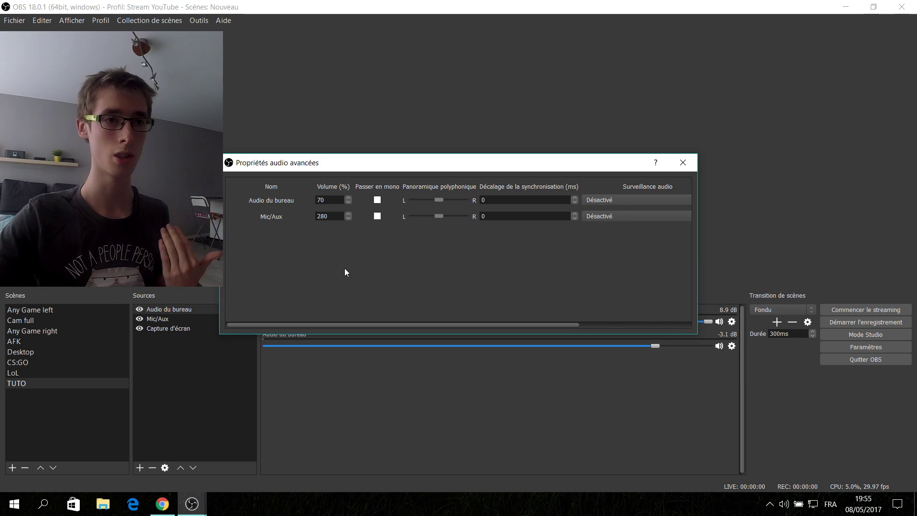
key(Escape)
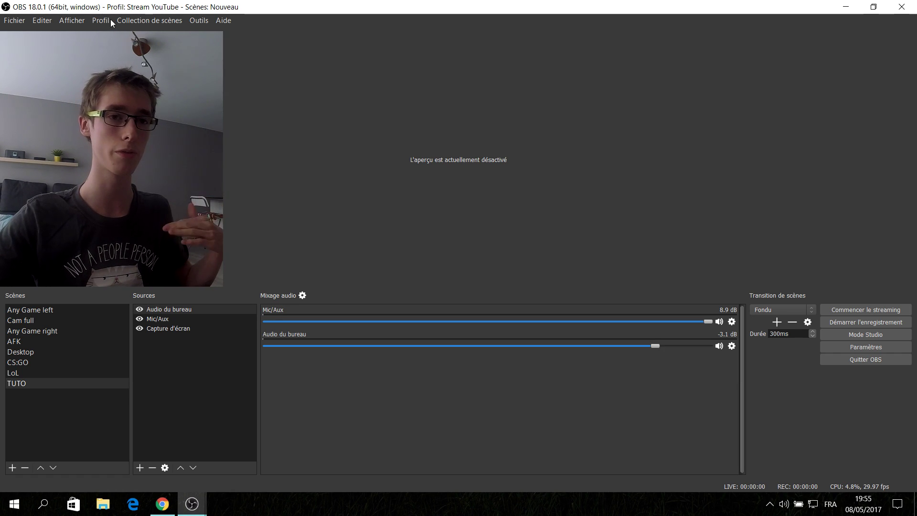
click(879, 348)
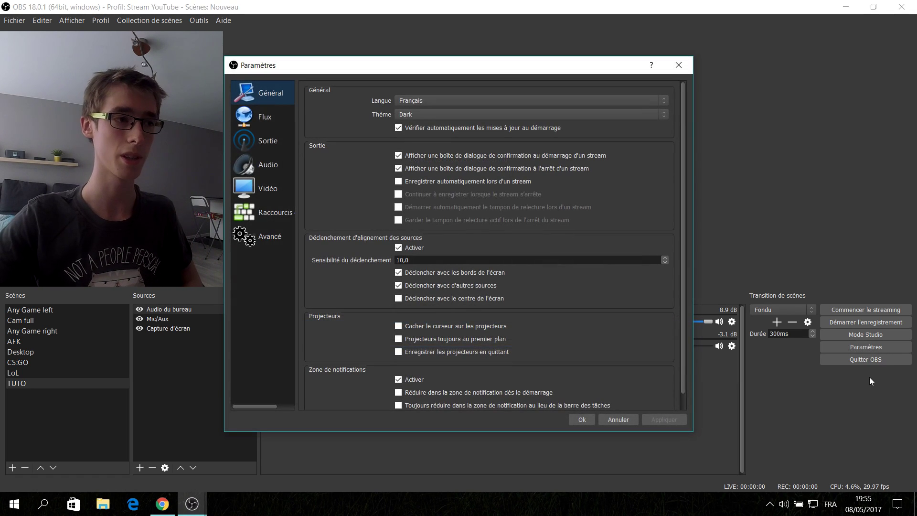
click(279, 191)
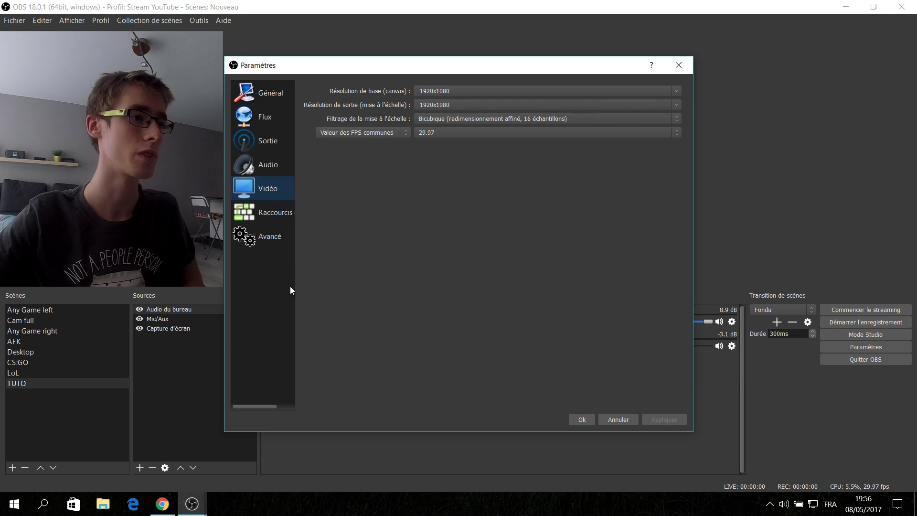
Step: Examine the streaming output settings, including the output mode and the available encoders
click(264, 139)
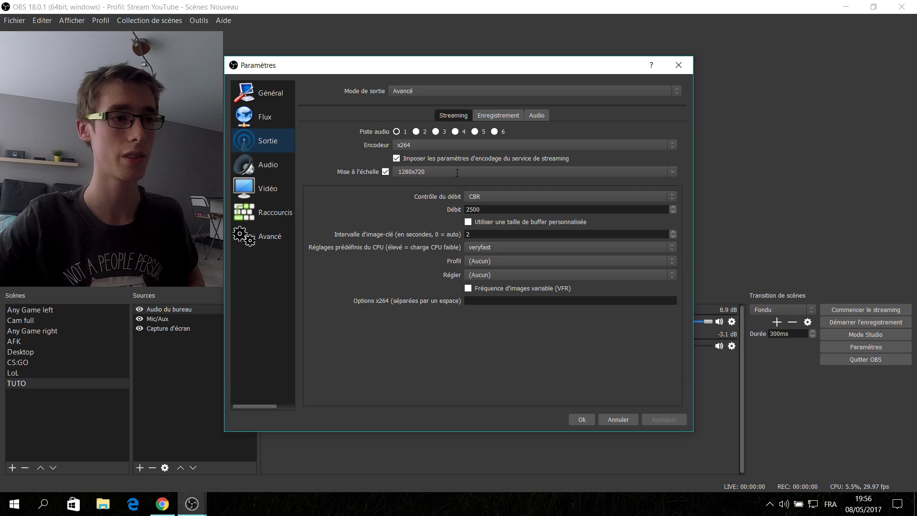
click(543, 145)
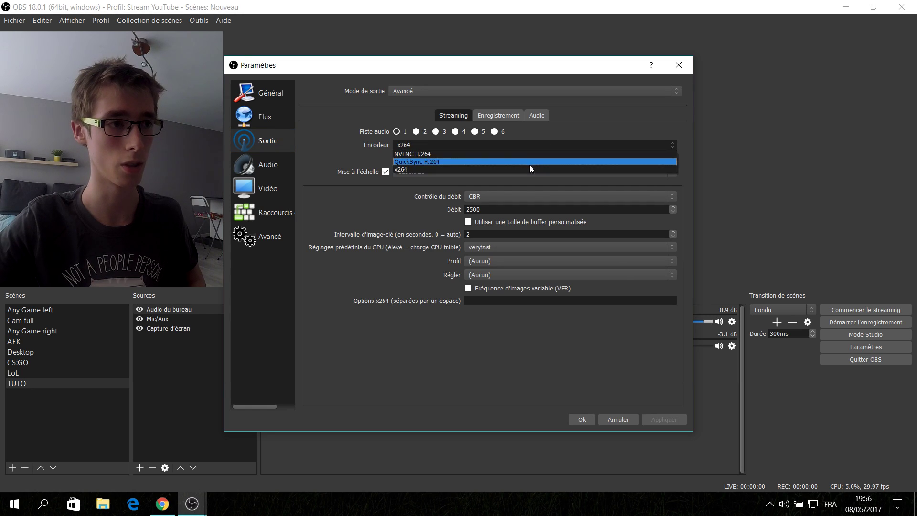
click(396, 116)
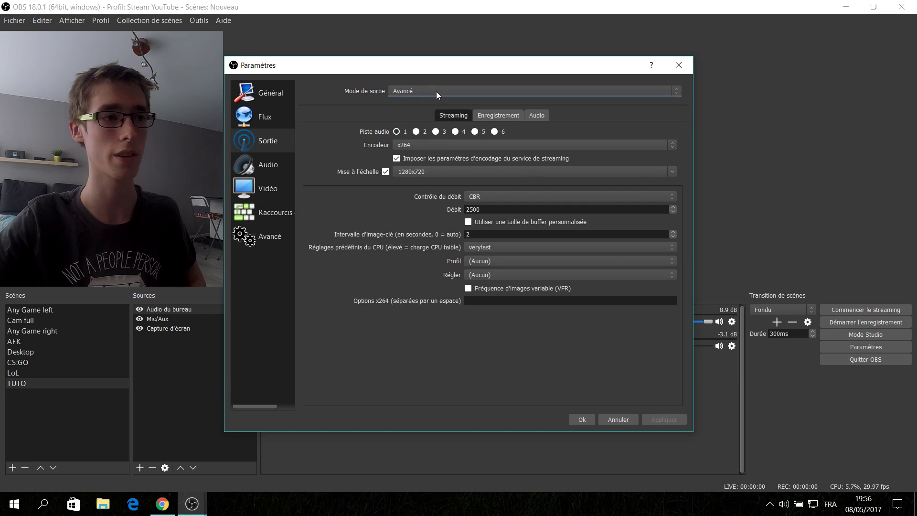
click(437, 91)
click(437, 91)
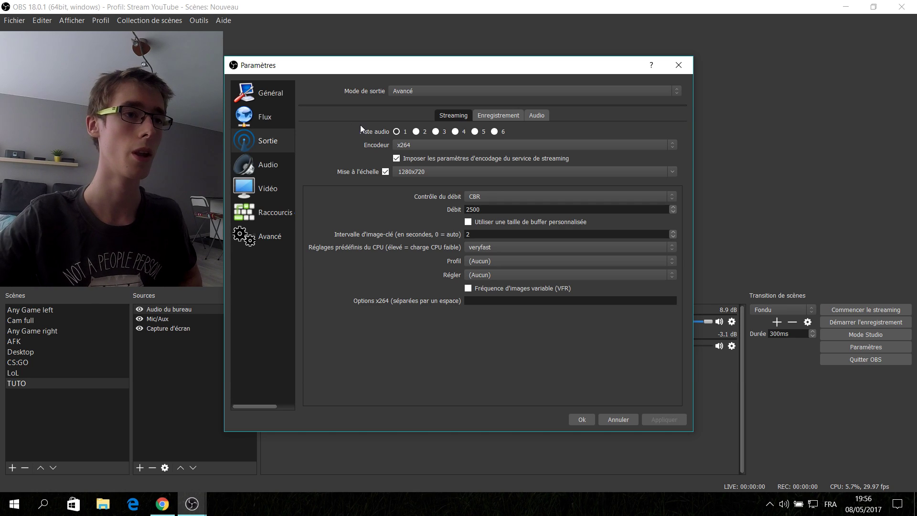
click(598, 143)
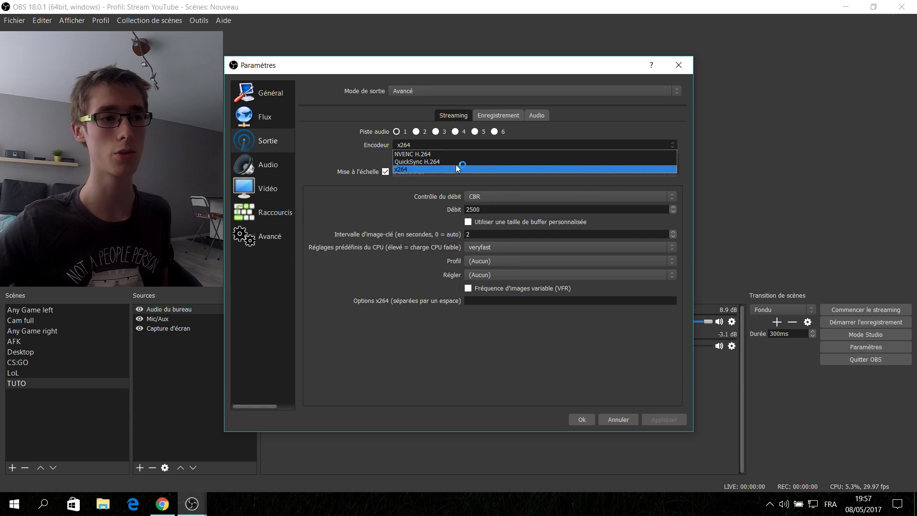
click(331, 244)
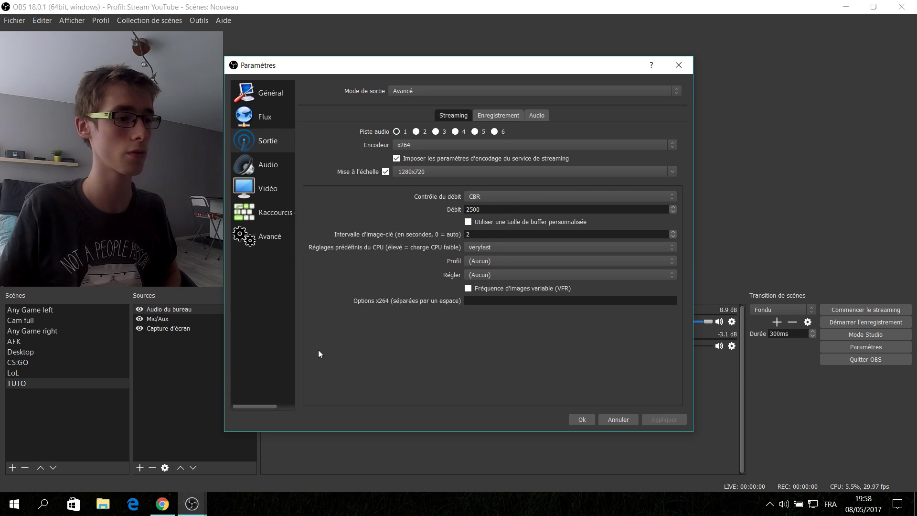
Step: Switch to Chrome and check YouTube's recommended live-stream resolution and bitrate range for 720p and 720p à 60 ips
click(164, 507)
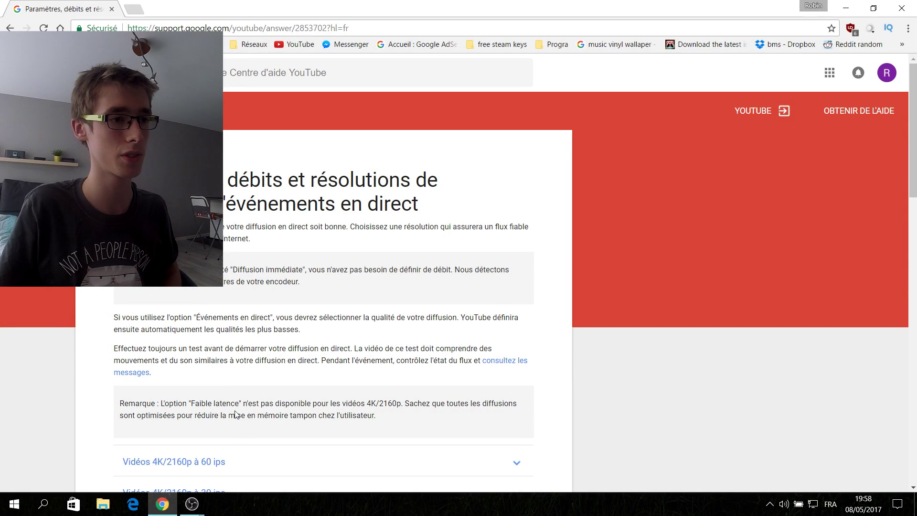
drag(419, 206, 206, 179)
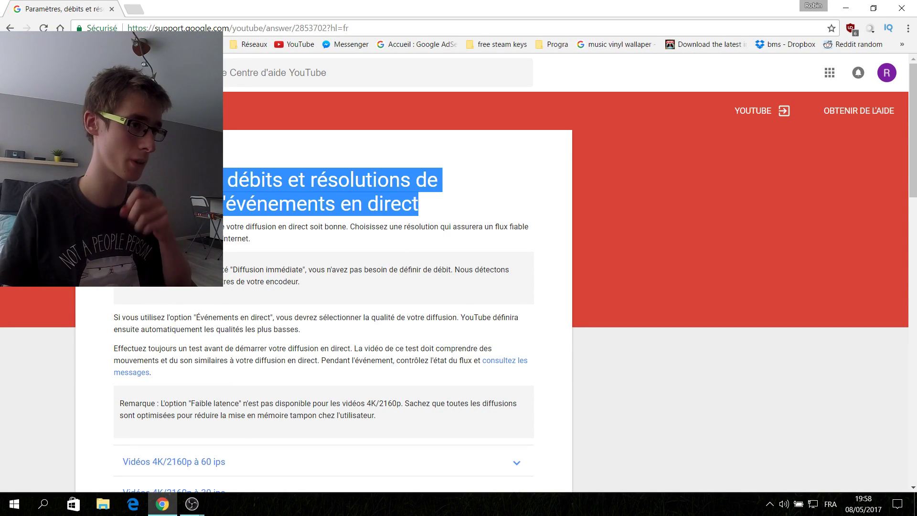
click(205, 179)
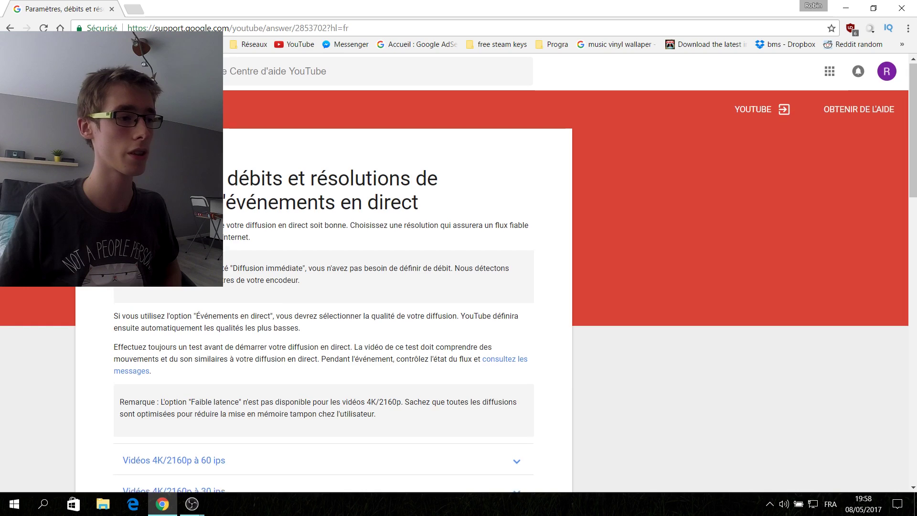
scroll(220, 296, down, 7)
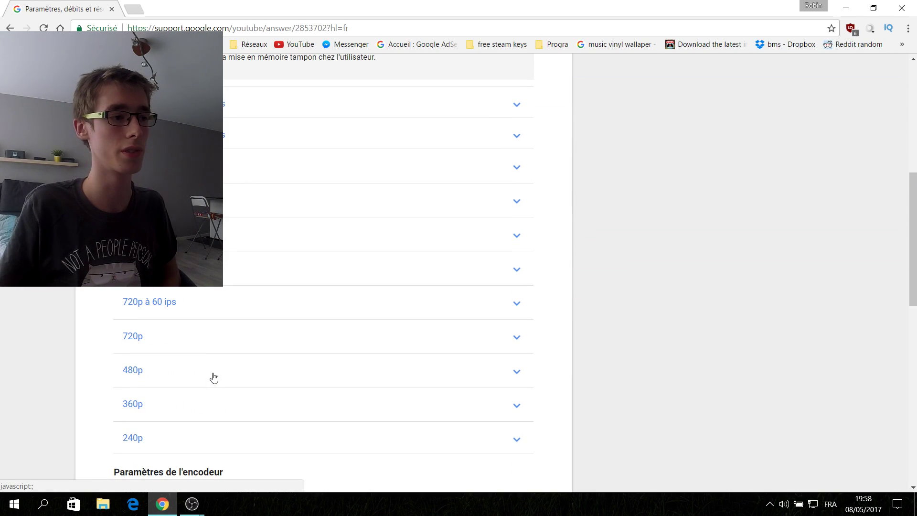
click(137, 337)
scroll(140, 400, down, 1)
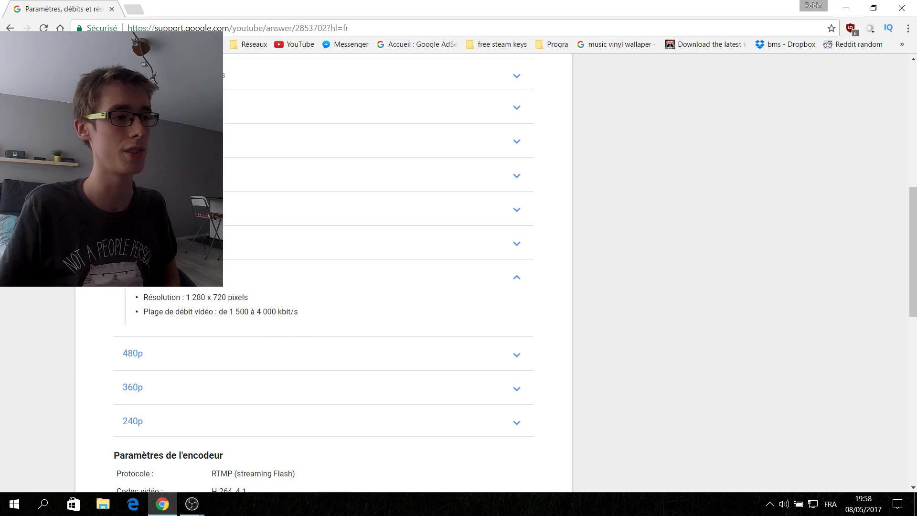
click(143, 243)
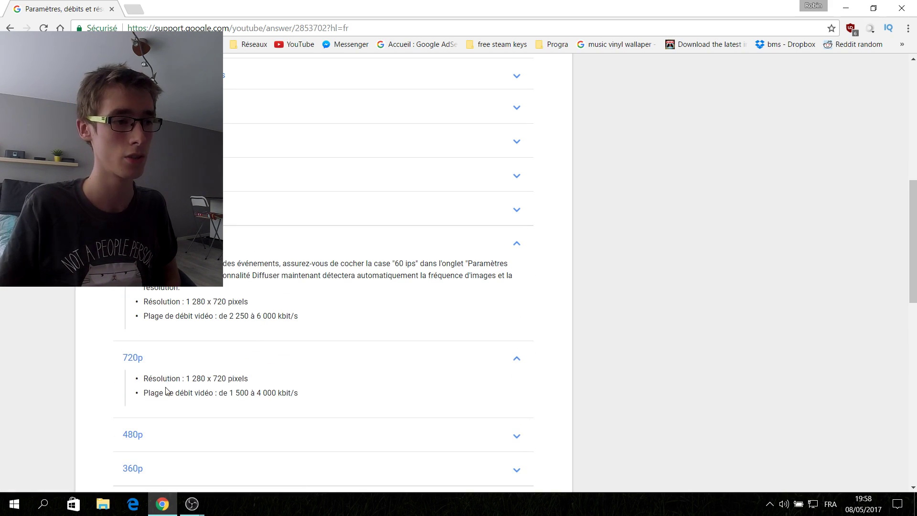
scroll(266, 344, up, 1)
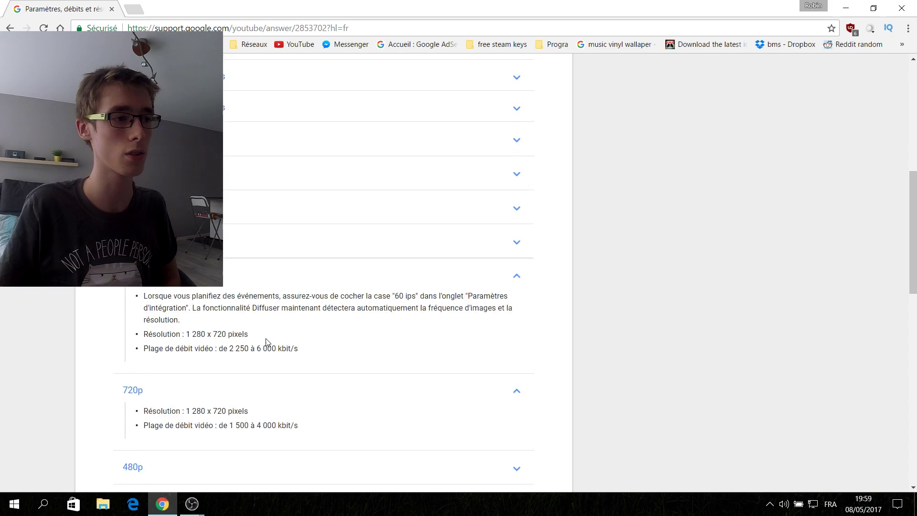
Step: Check YouTube's recommended resolution and bitrate range for 1080p à 60 ips, then return to the OBS streaming output settings
click(157, 235)
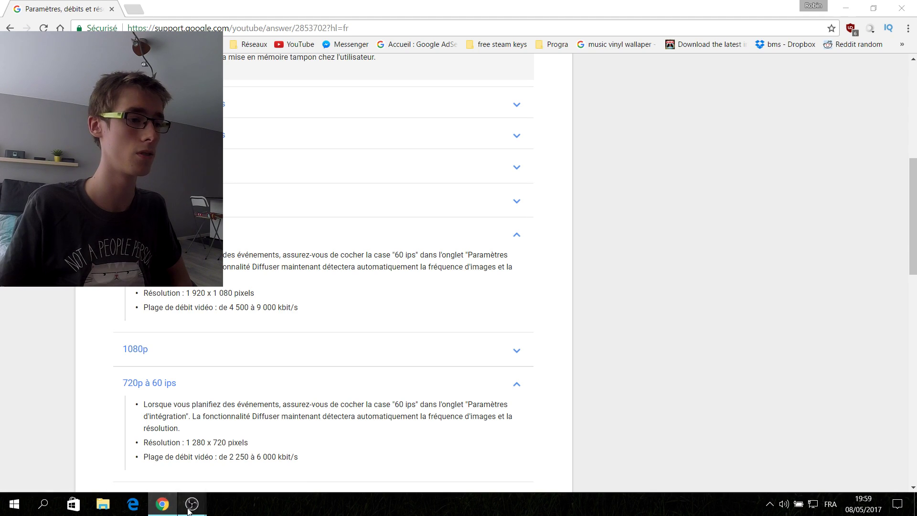
mouse_move(191, 503)
click(242, 460)
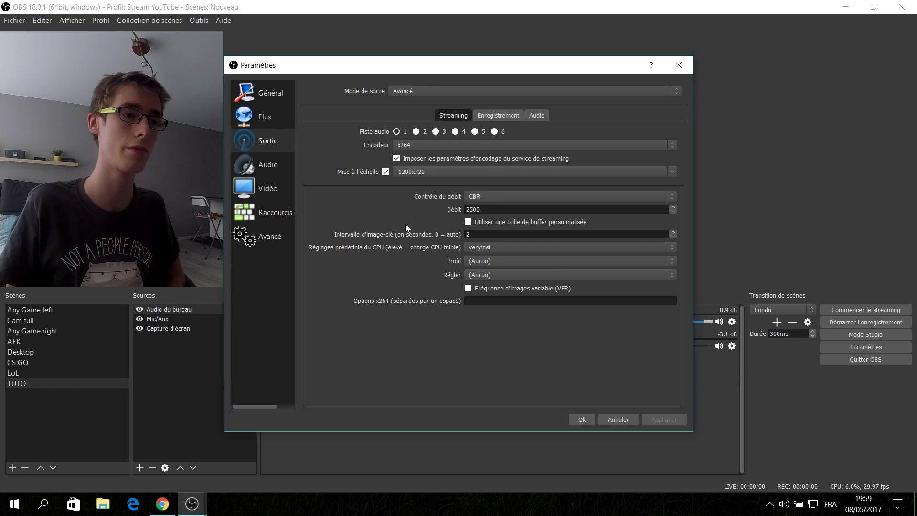
Step: Examine the custom buffer size option and the available CPU presets of the x264 streaming encoder
click(468, 223)
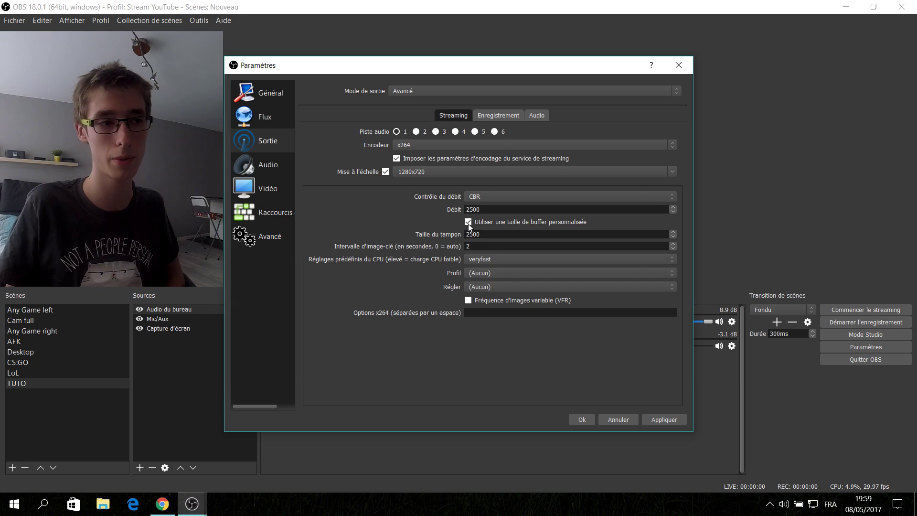
click(468, 222)
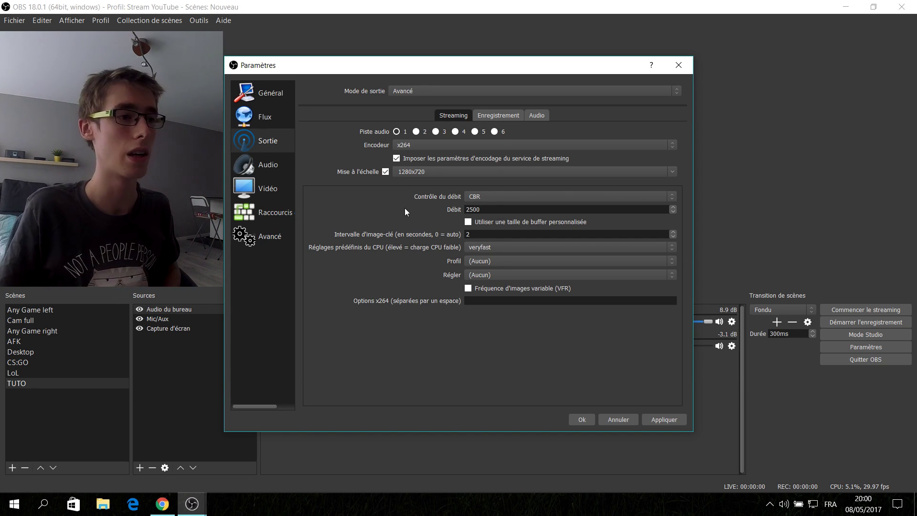
click(510, 247)
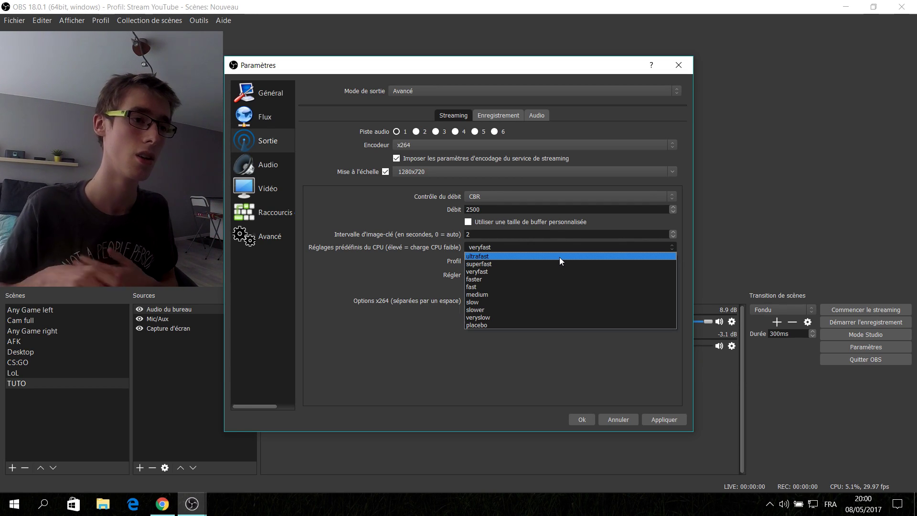
click(380, 286)
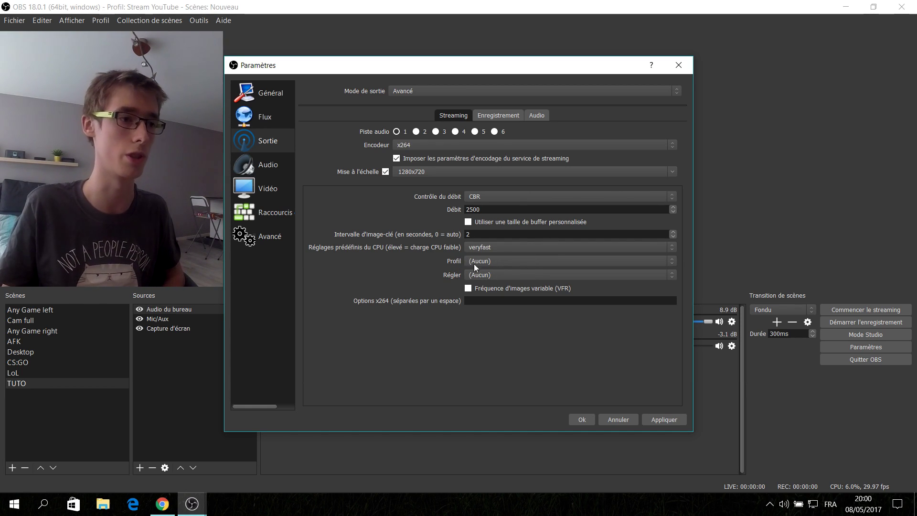
Step: Review the recording output settings, including the available recording formats and the bitrate
click(479, 115)
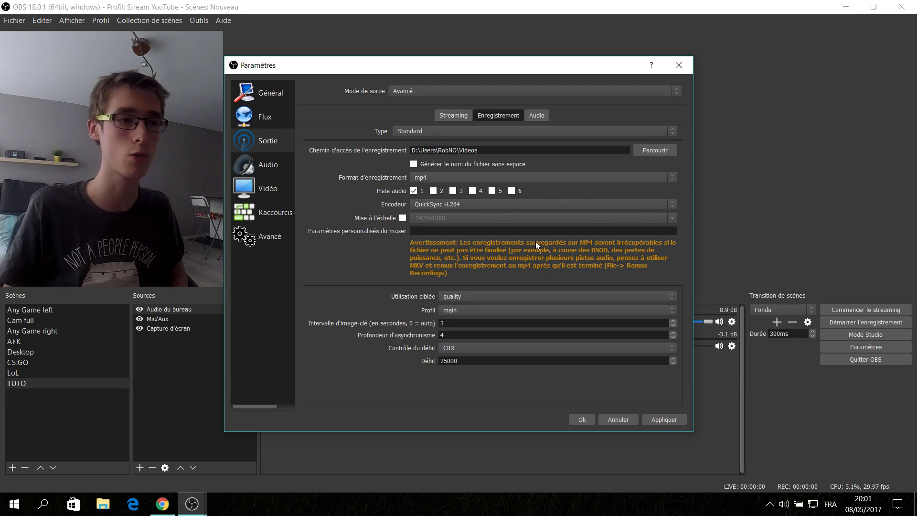
click(520, 177)
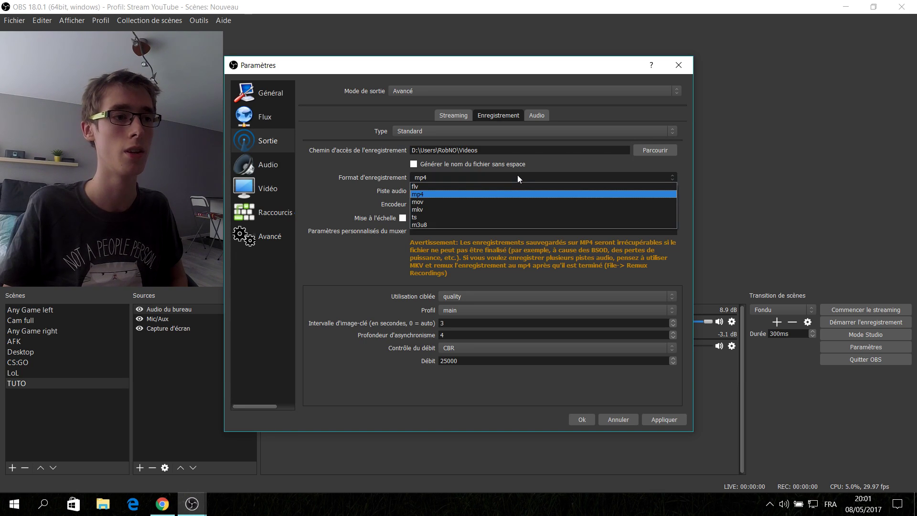
click(518, 177)
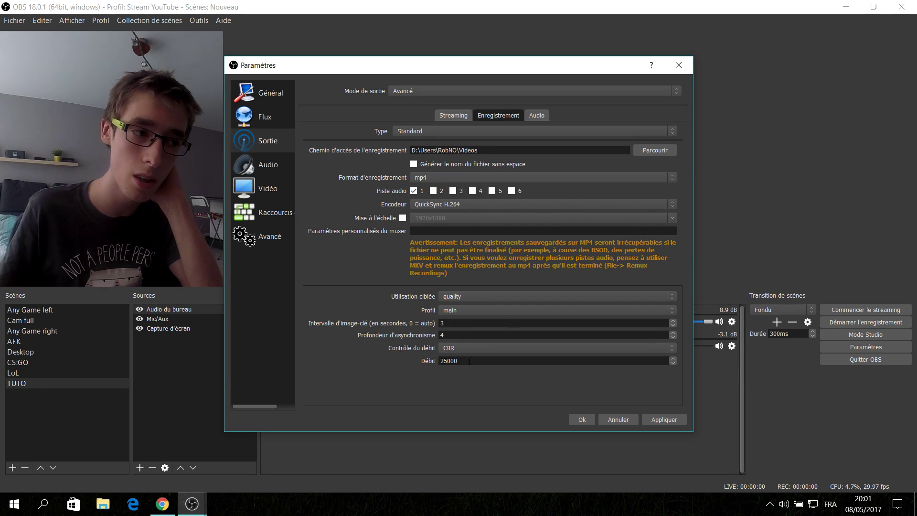
drag(458, 361, 439, 361)
click(393, 370)
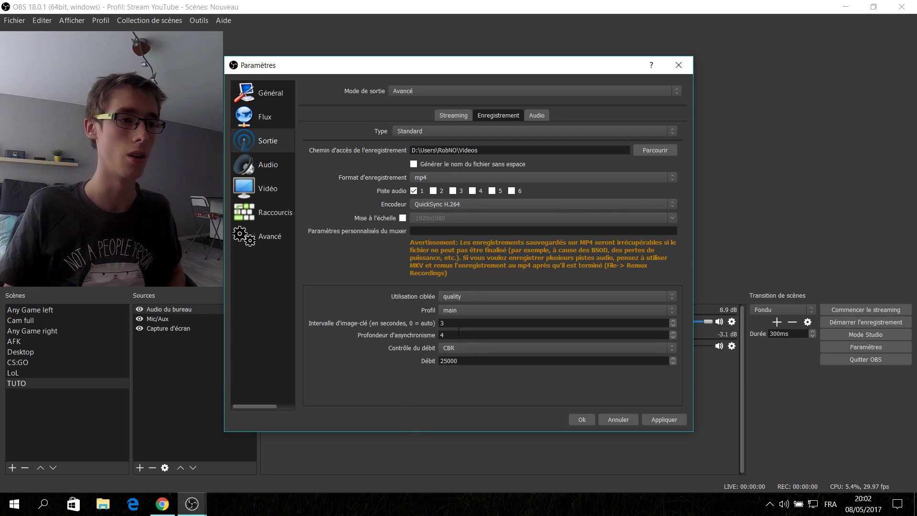
Step: Examine the target usage options (Utilisation ciblée) of the QuickSync H.264 recording encoder
click(504, 295)
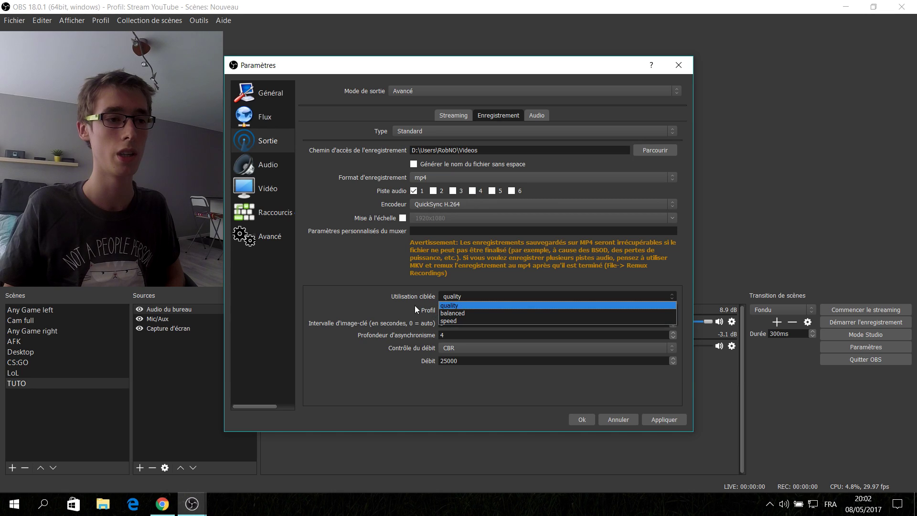
click(385, 297)
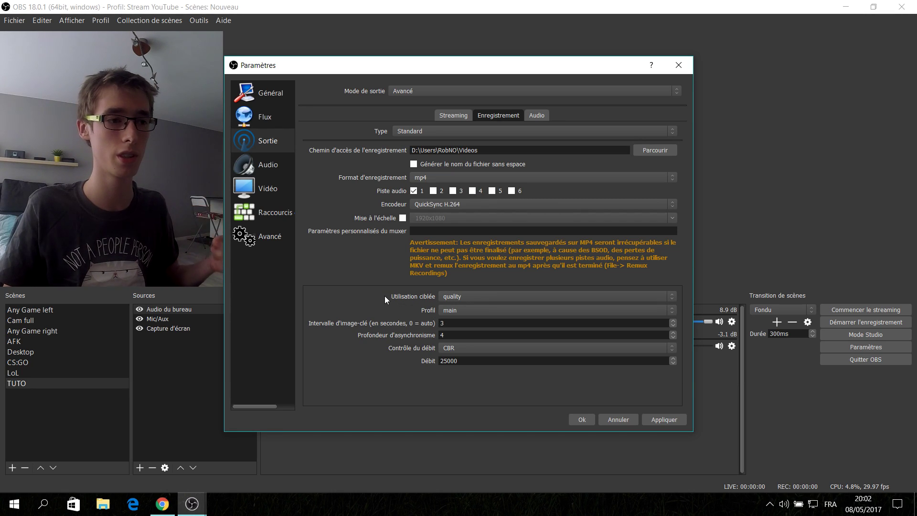
click(460, 296)
click(388, 296)
Step: Review the YouTube stream service settings and the process priority options in the advanced settings
click(267, 117)
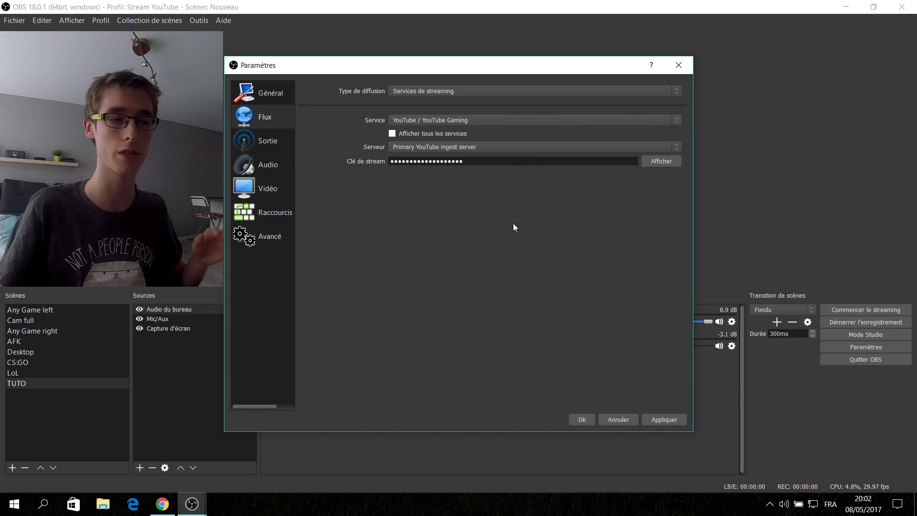
click(269, 236)
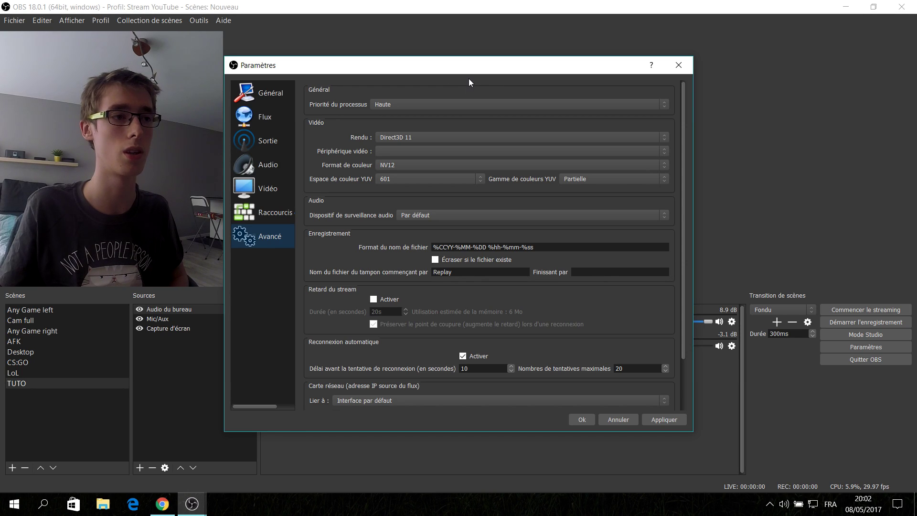
click(472, 100)
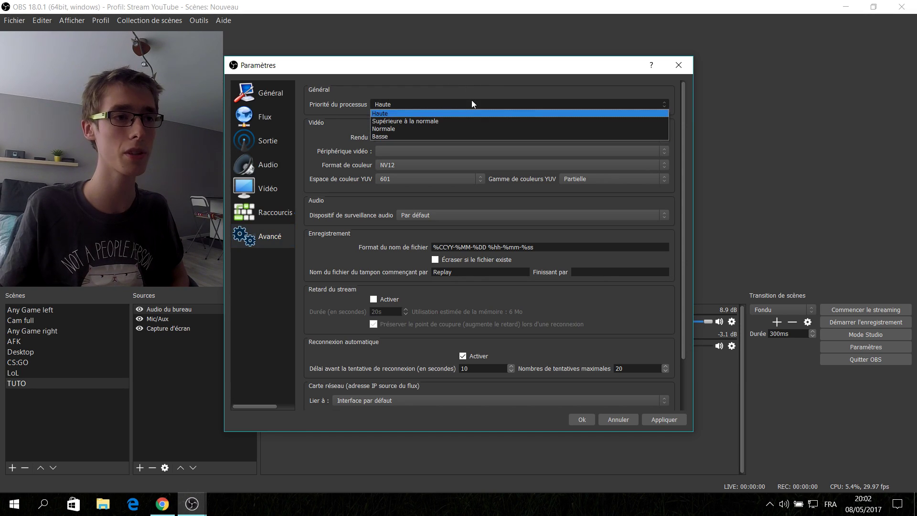
click(470, 81)
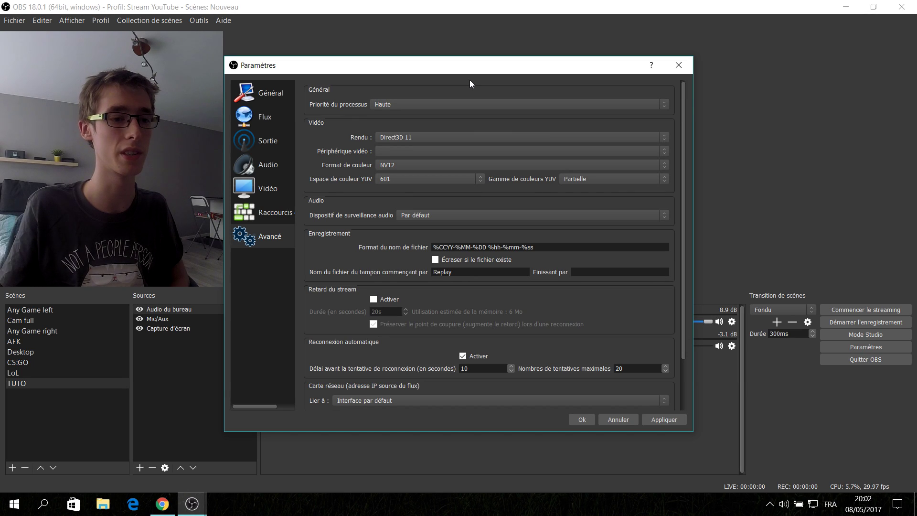